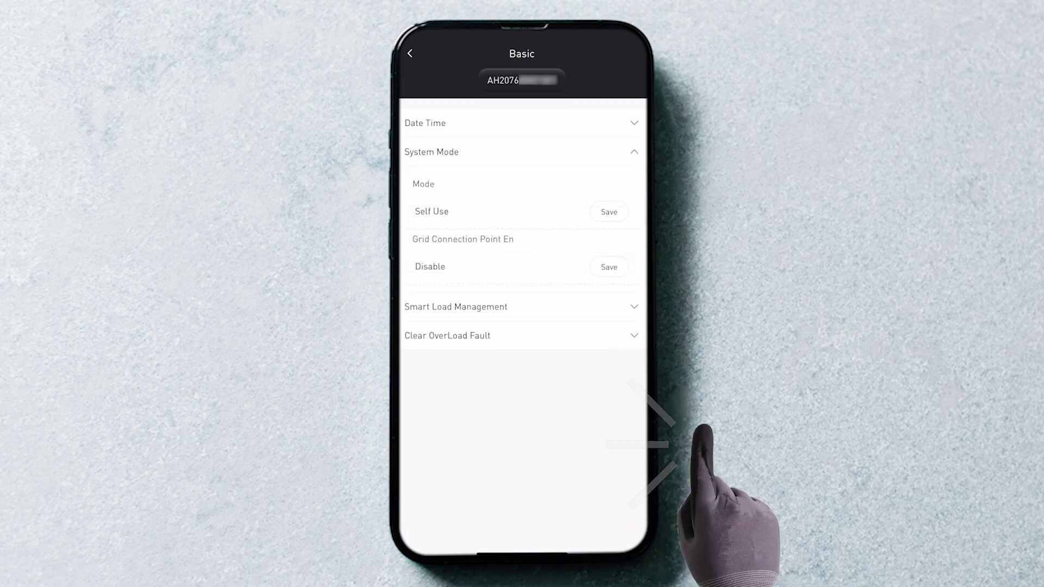
# - Open the System Mode list showing Self Use, Time of Use and Backup Mode
pyautogui.click(611, 218)
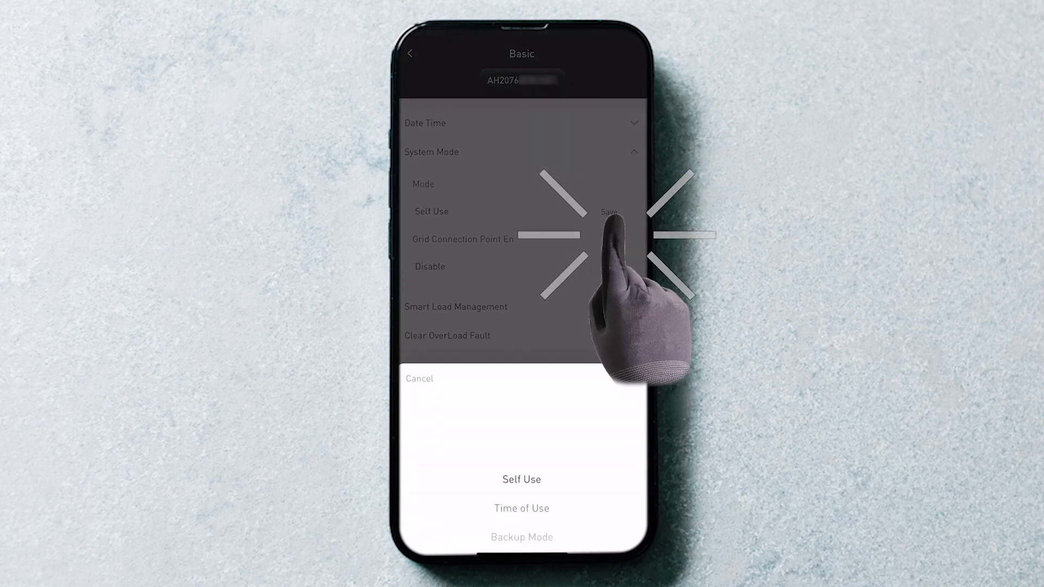